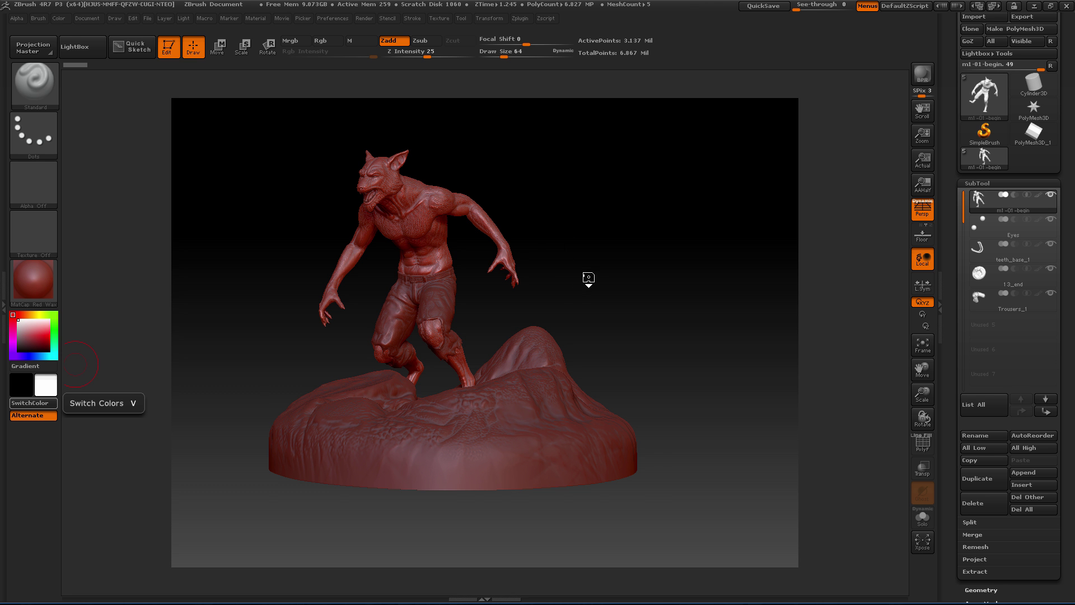
Display the wireframe on the werewolf and examine the mesh density around its torso, shoulder and arm
mouse_move(586, 278)
left_mouse_down()
mouse_move(555, 259)
mouse_move(643, 283)
mouse_move(784, 364)
left_mouse_up()
left_click(923, 454)
left_click_drag(833, 415, 650, 345, "alt")
mouse_move(672, 242)
left_mouse_down("alt")
mouse_move(705, 245)
mouse_move(605, 390)
mouse_move(598, 367)
left_mouse_up("alt")
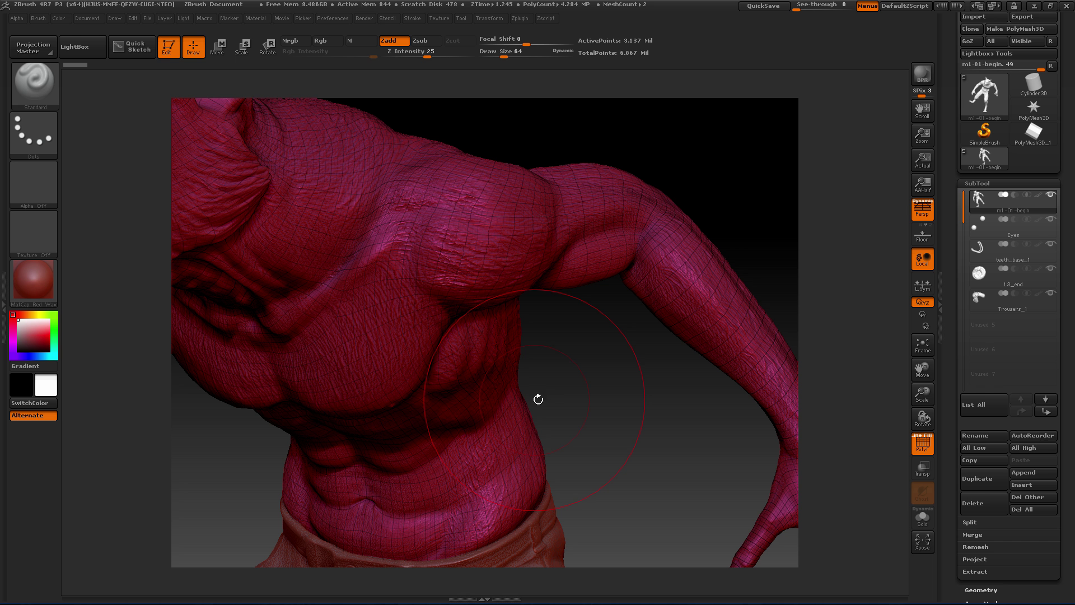
left_click_drag(722, 163, 667, 236, "alt")
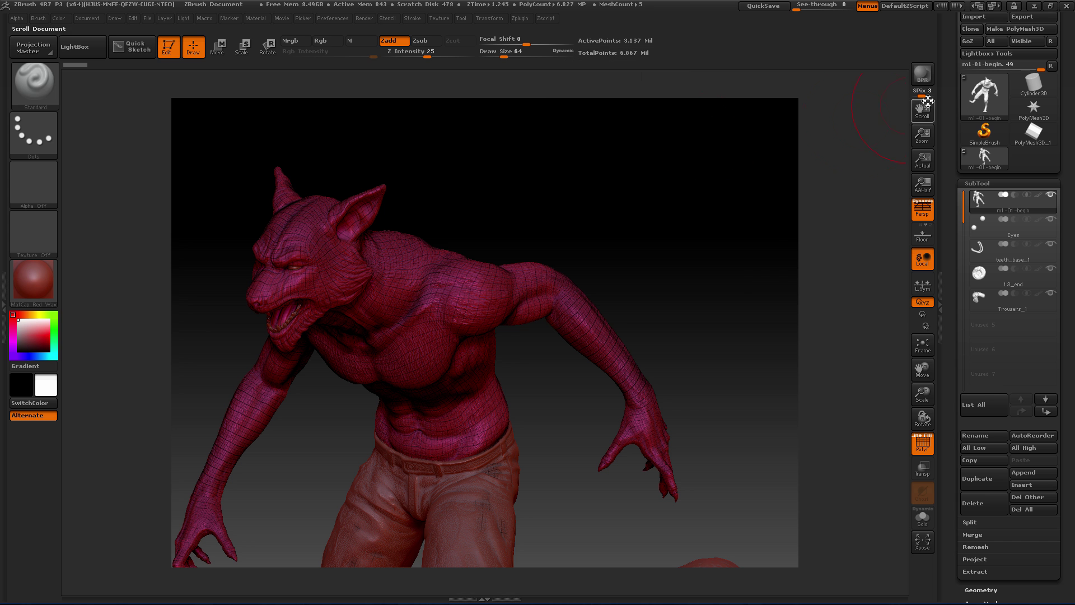
Check the polygon and point counts of the werewolf's body subtool
mouse_move(983, 97)
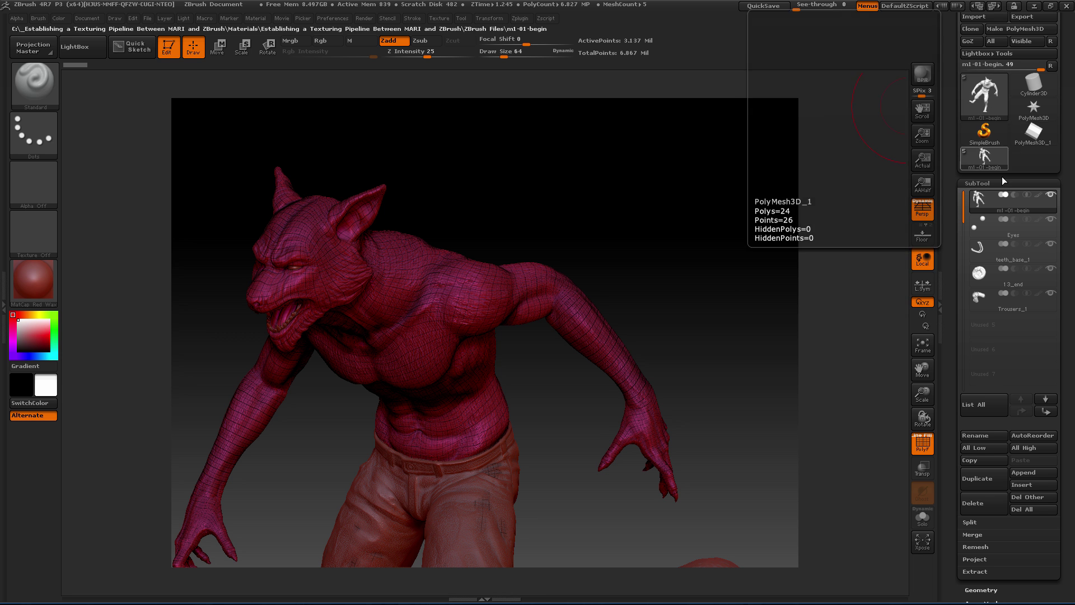
left_click(972, 184)
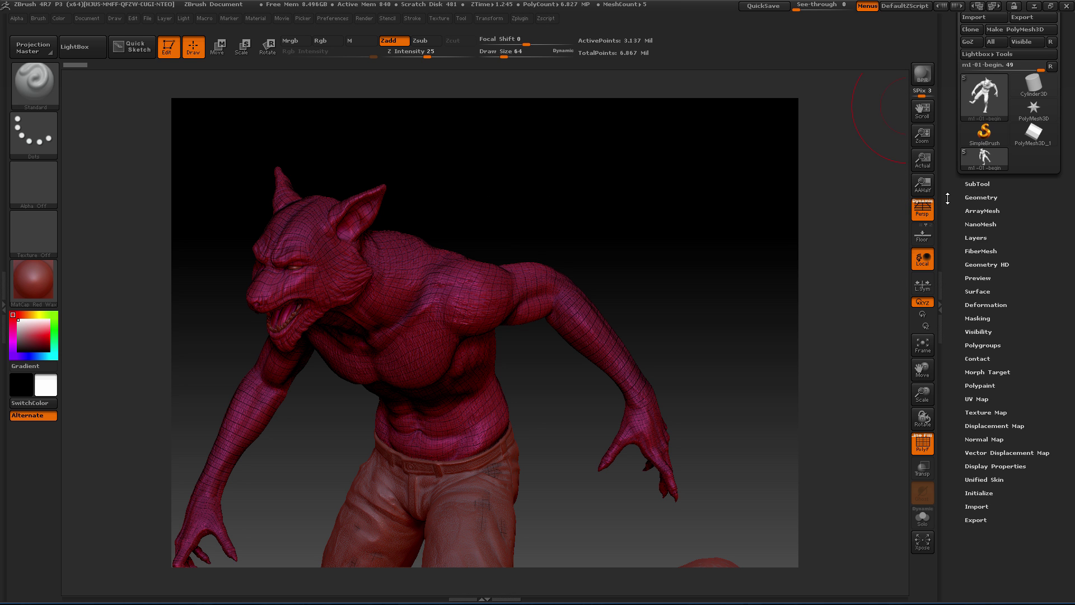
scroll(980, 140, "up", 2)
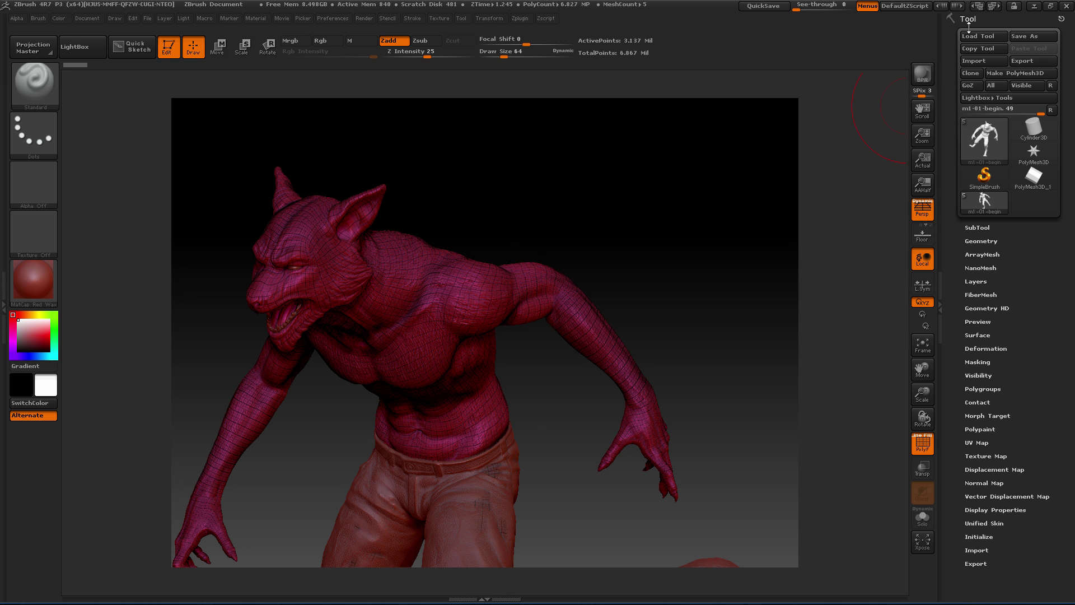
left_click(978, 229)
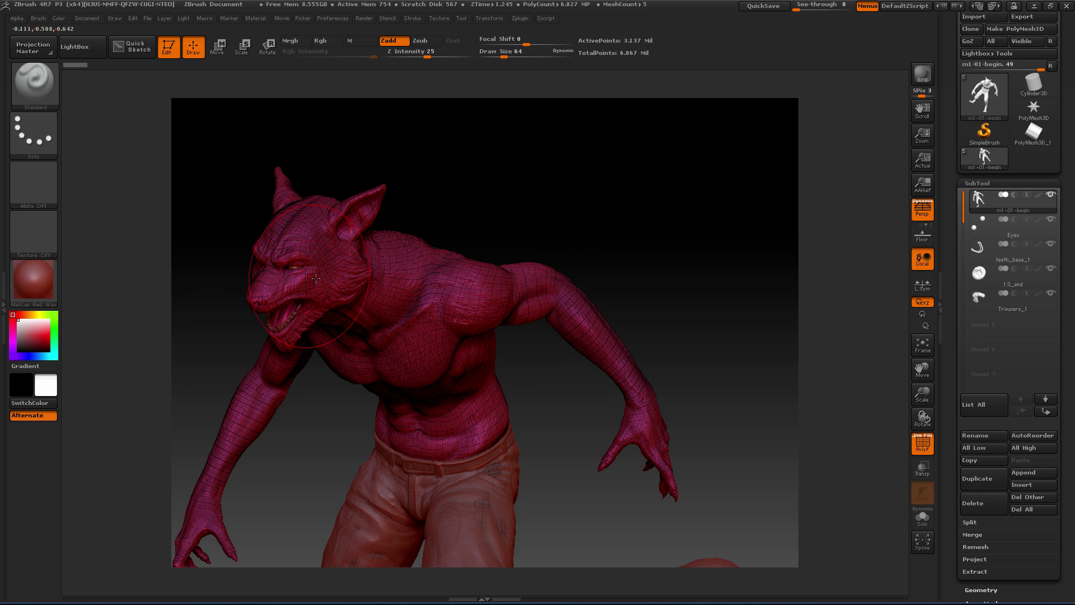
mouse_move(1012, 206)
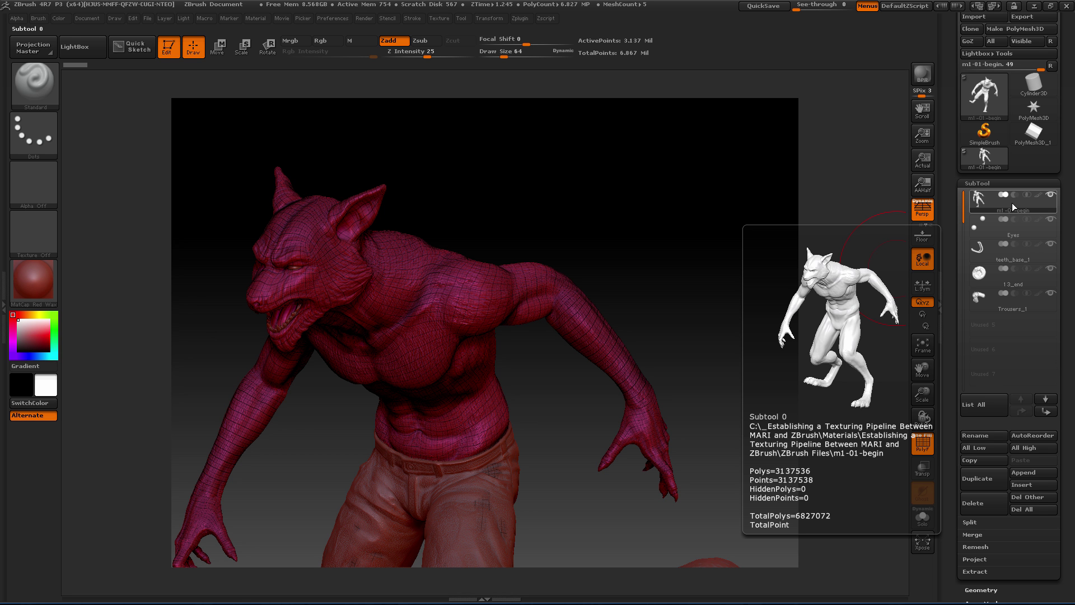
Hide the wireframe and examine the sculpted surface detail on the werewolf's head, chest and arm
left_click(922, 445)
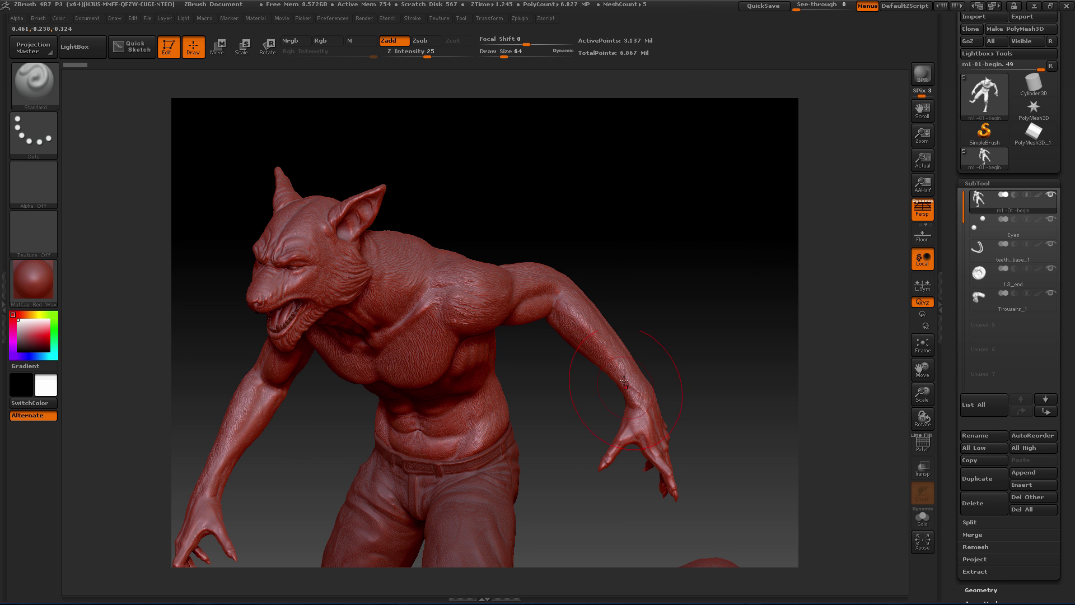
left_click_drag(629, 211, 704, 212, "shift")
left_click_drag(667, 280, 737, 289)
left_click_drag(691, 233, 430, 239, "alt")
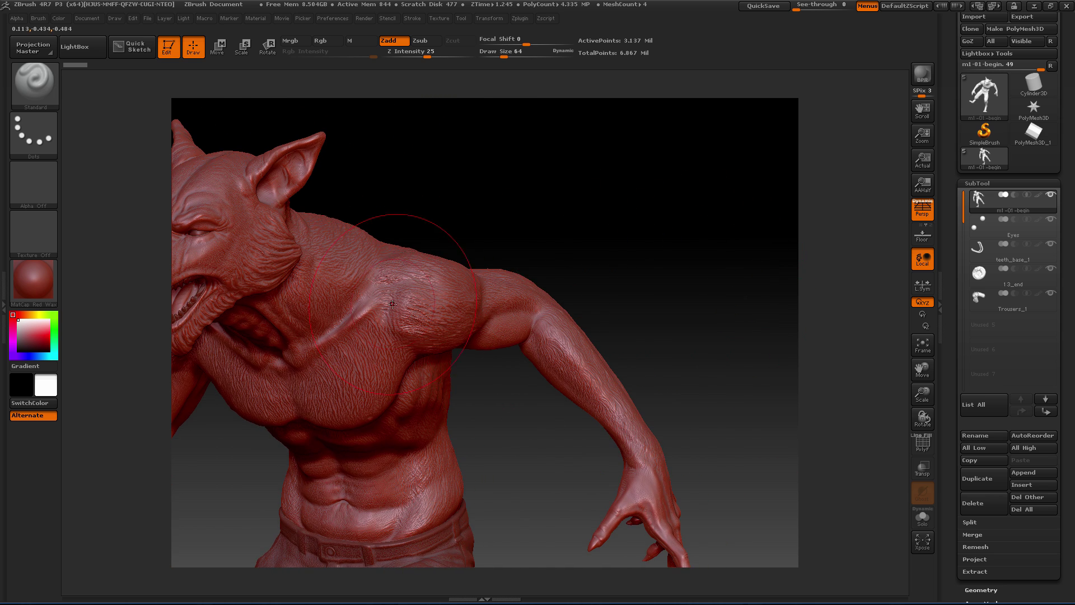
left_click_drag(423, 316, 410, 269, "alt")
mouse_move(644, 173)
left_mouse_down()
mouse_move(615, 162)
mouse_move(643, 182)
mouse_move(685, 166)
mouse_move(658, 161)
mouse_move(639, 217)
left_mouse_up()
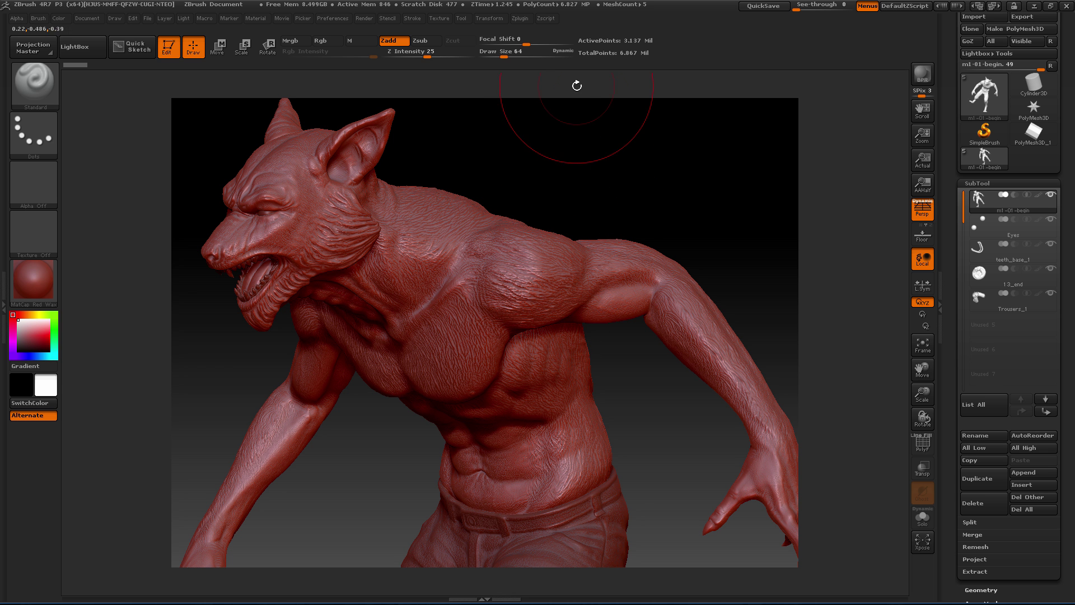
Enable Keep UVs and Freeze borders in Decimation Master
left_click(520, 18)
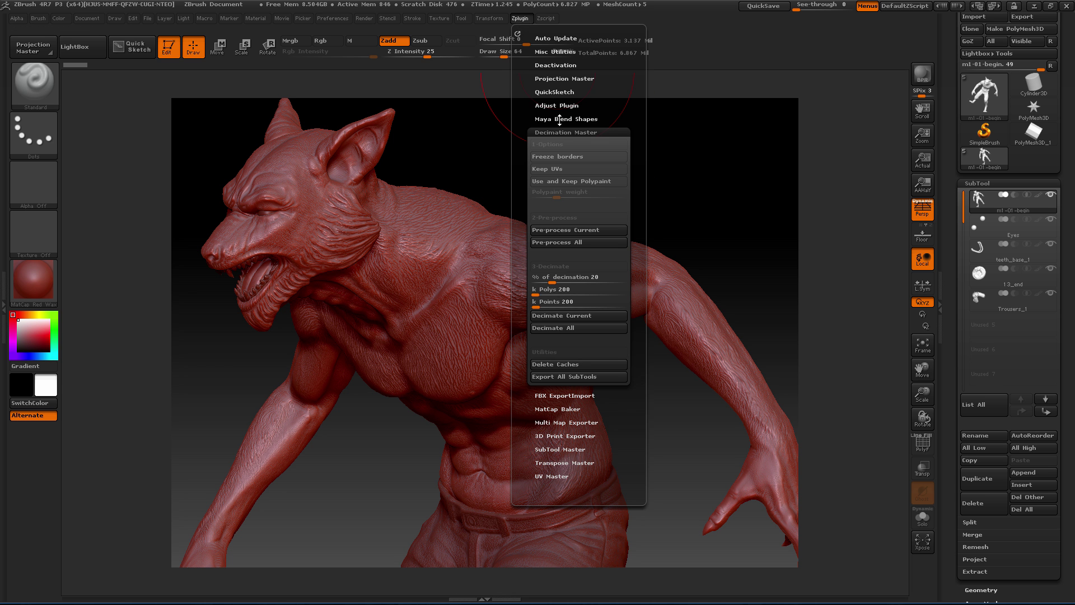
left_click(560, 132)
left_click(520, 18)
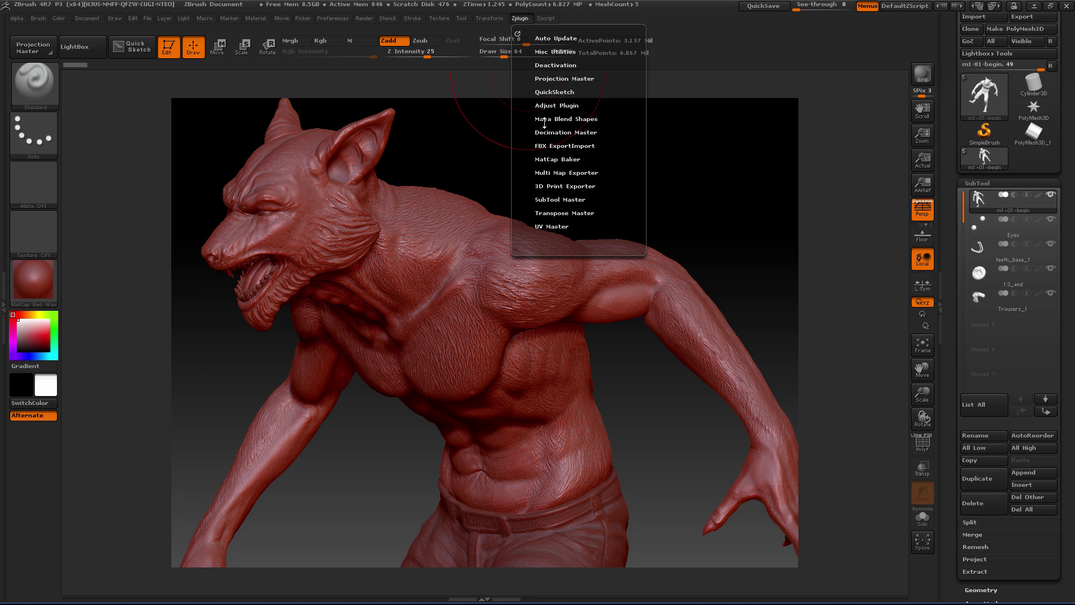
left_click(567, 133)
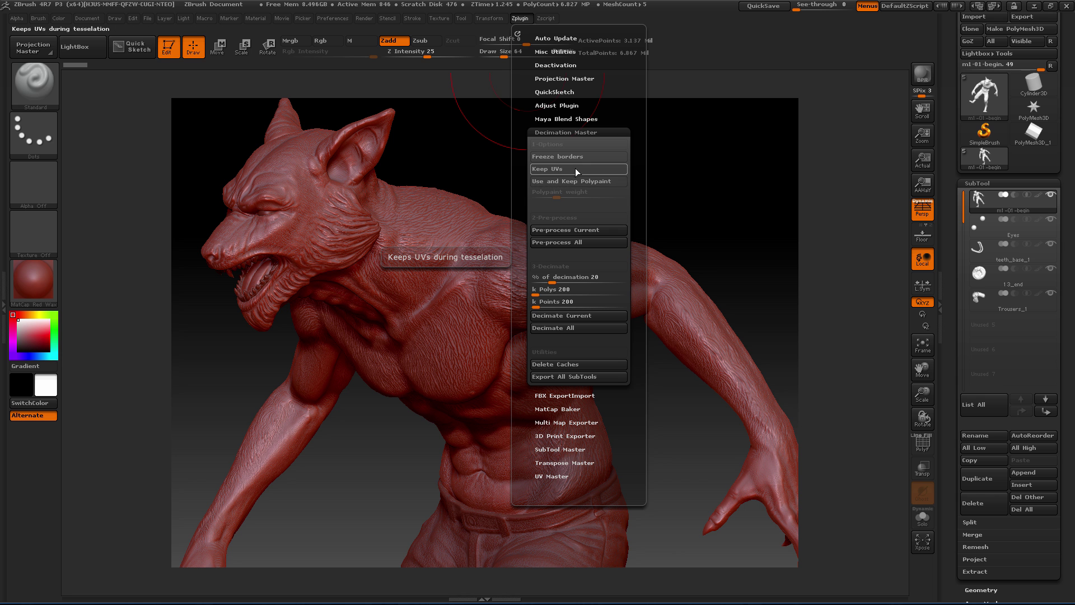
left_click(573, 171)
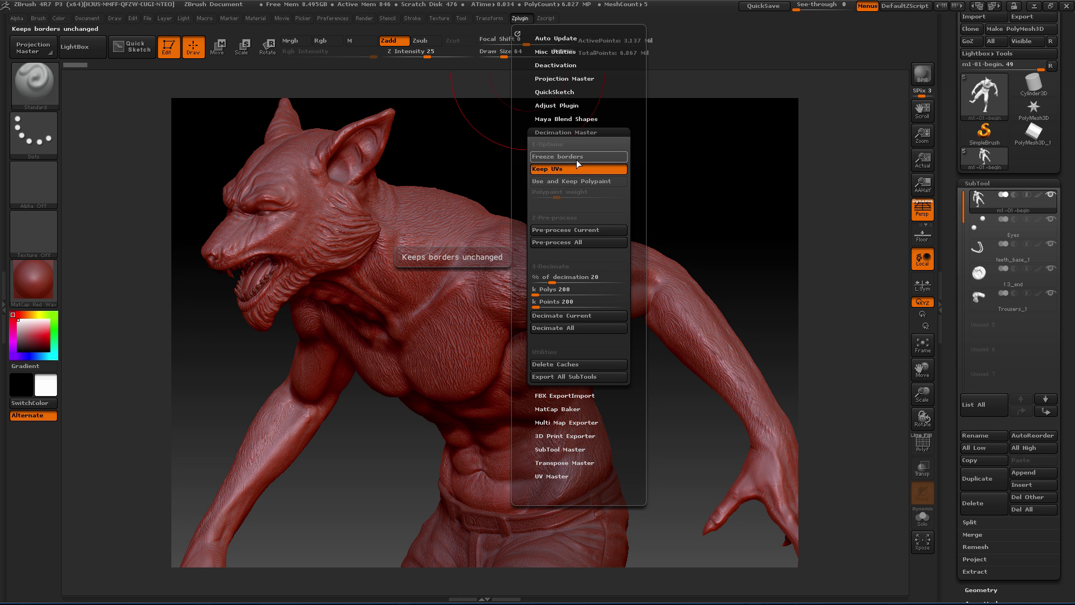
left_click(596, 159)
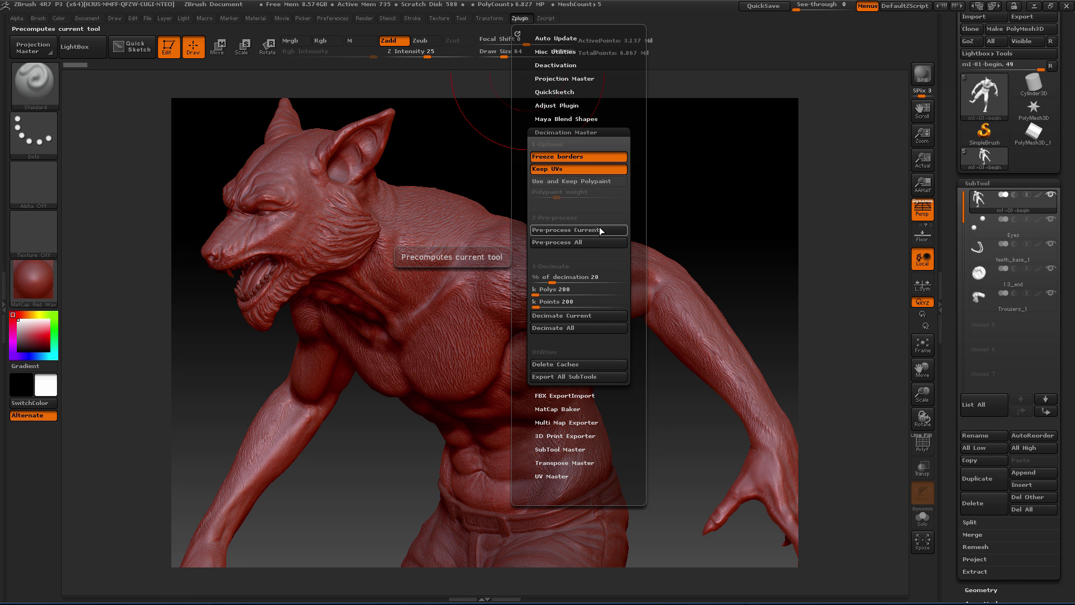
Pre-process the current werewolf body subtool for decimation and check its wireframe
left_click(565, 233)
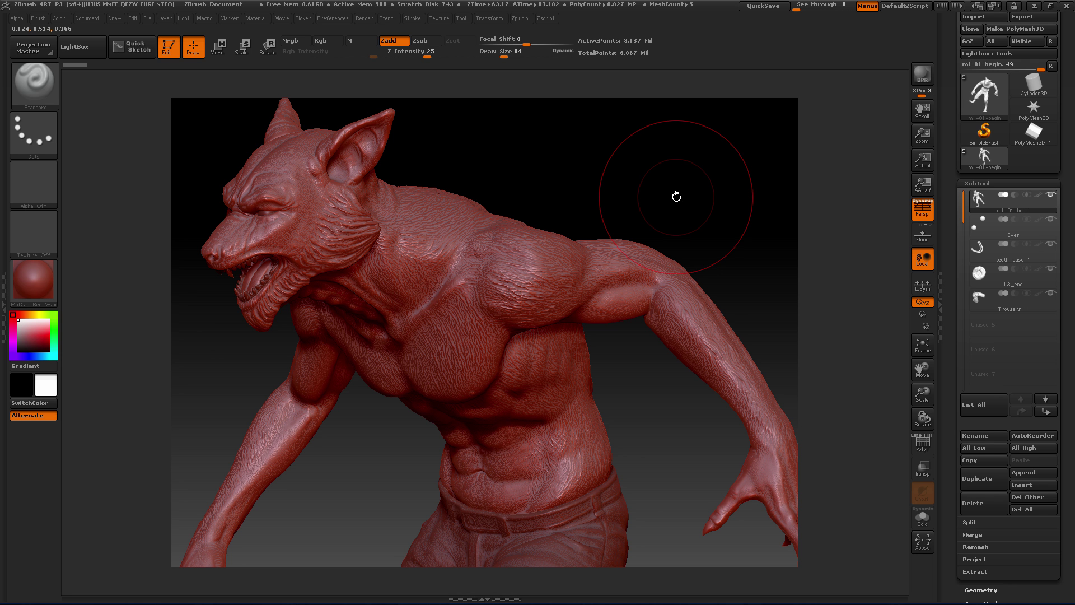
left_click(925, 445)
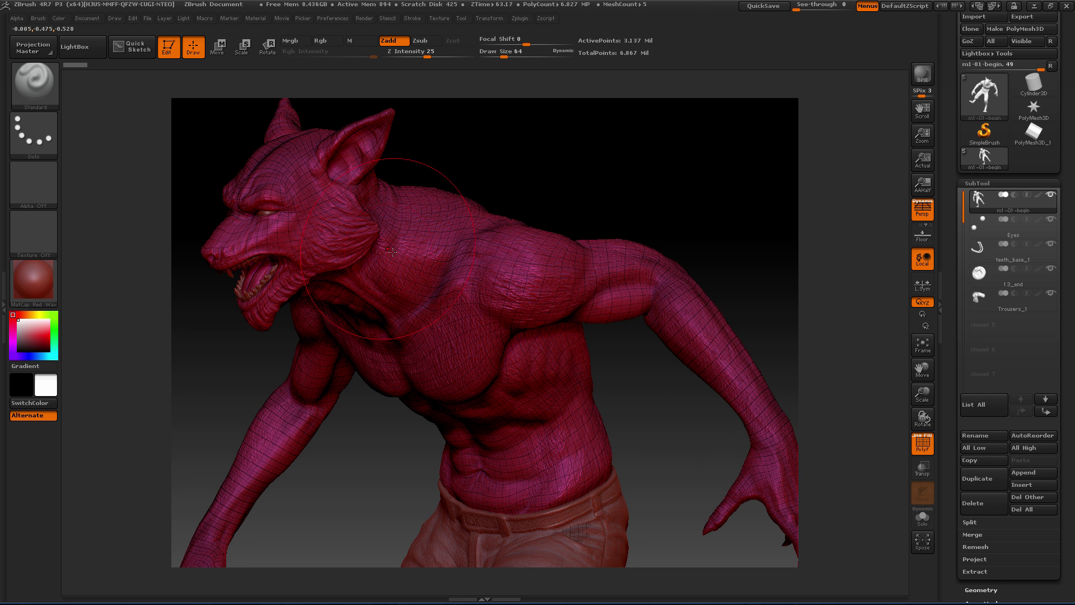
left_click(923, 442)
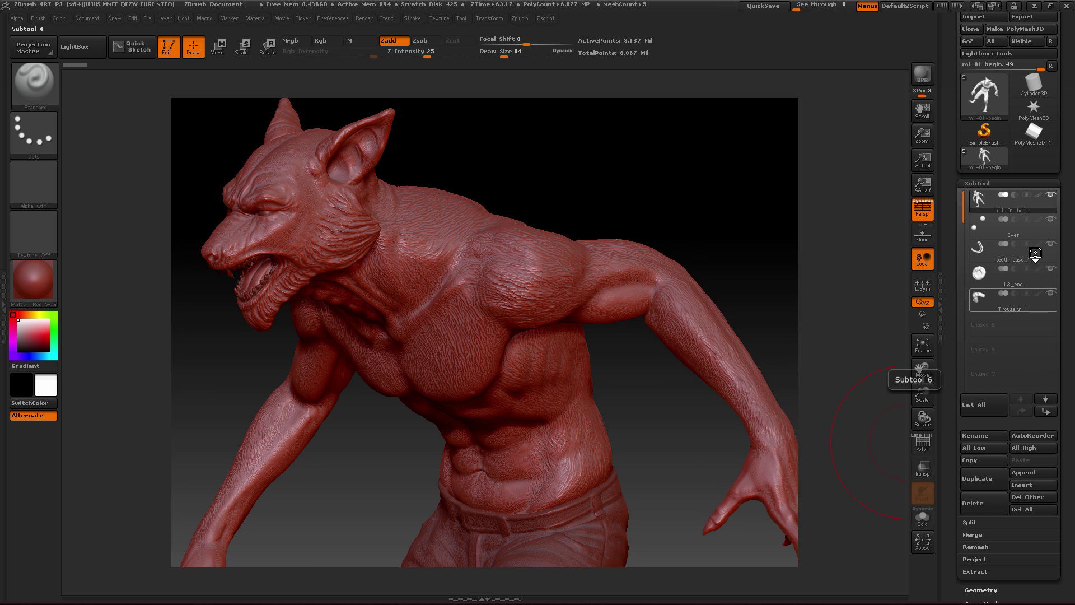
Decimate the current werewolf body subtool at 20 percent
left_click(520, 19)
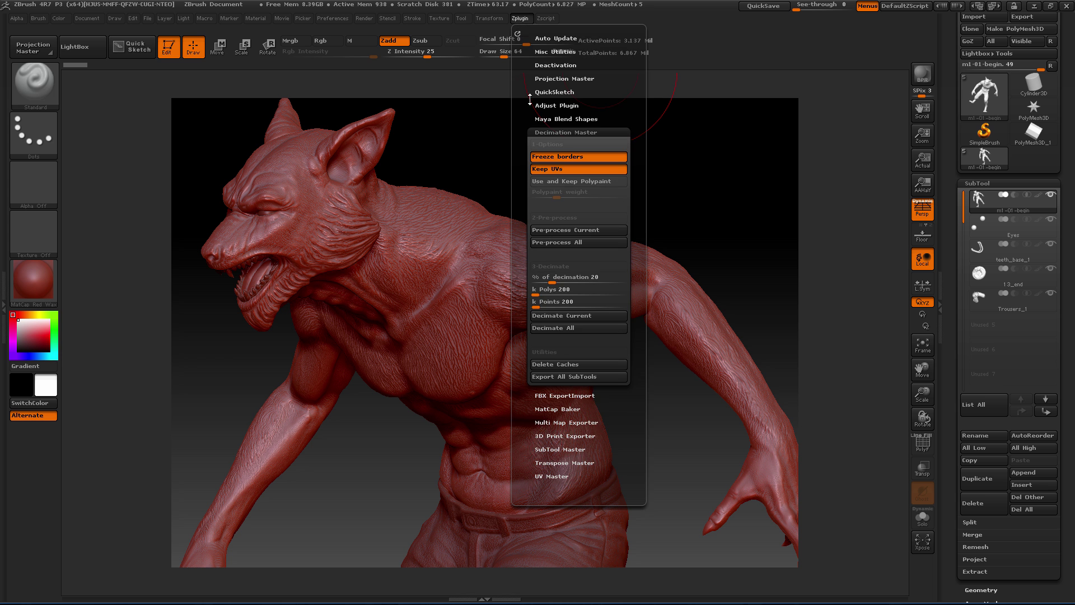
left_click_drag(517, 200, 525, 161)
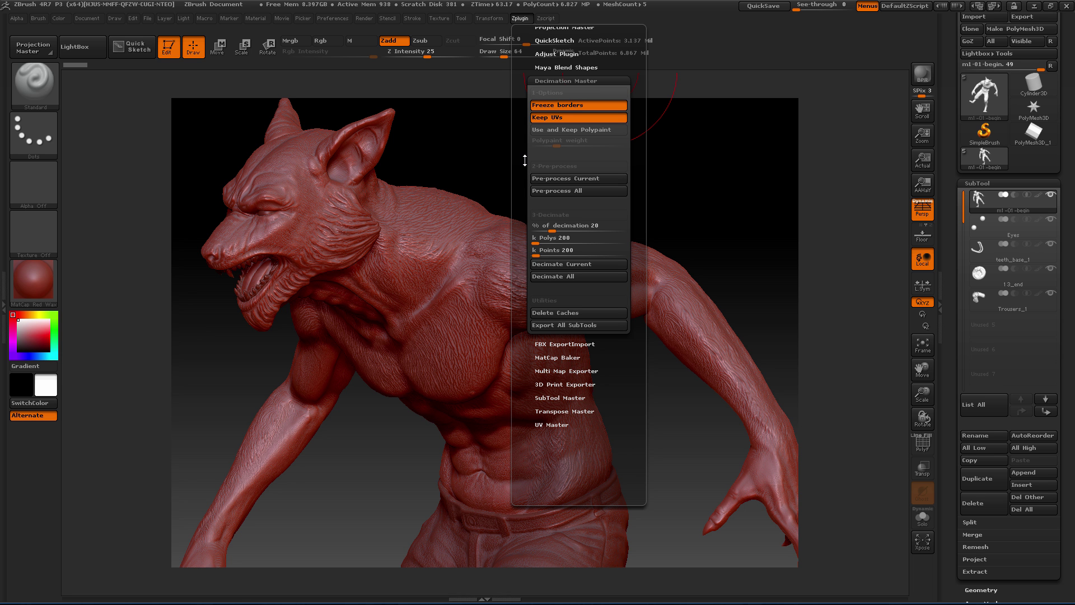
left_click_drag(526, 187, 520, 158)
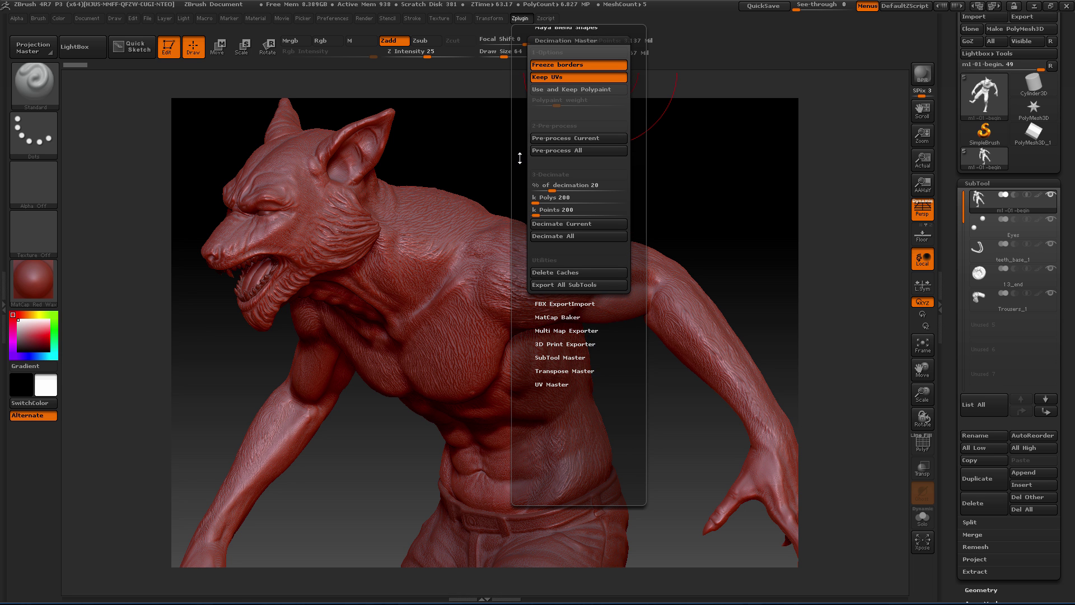
left_click(558, 186)
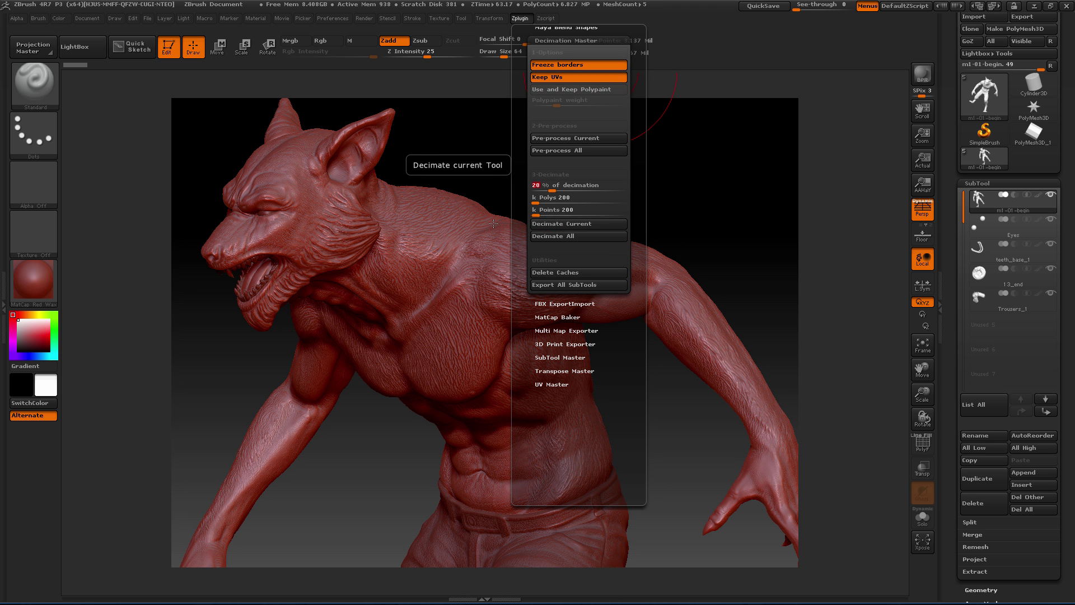
left_click(523, 18)
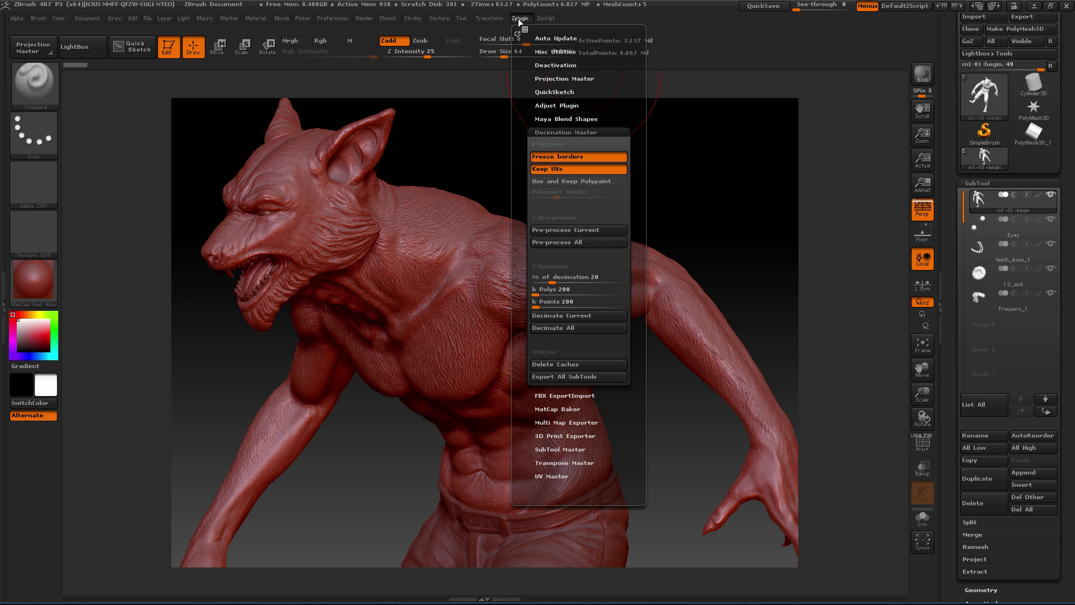
left_click(556, 316)
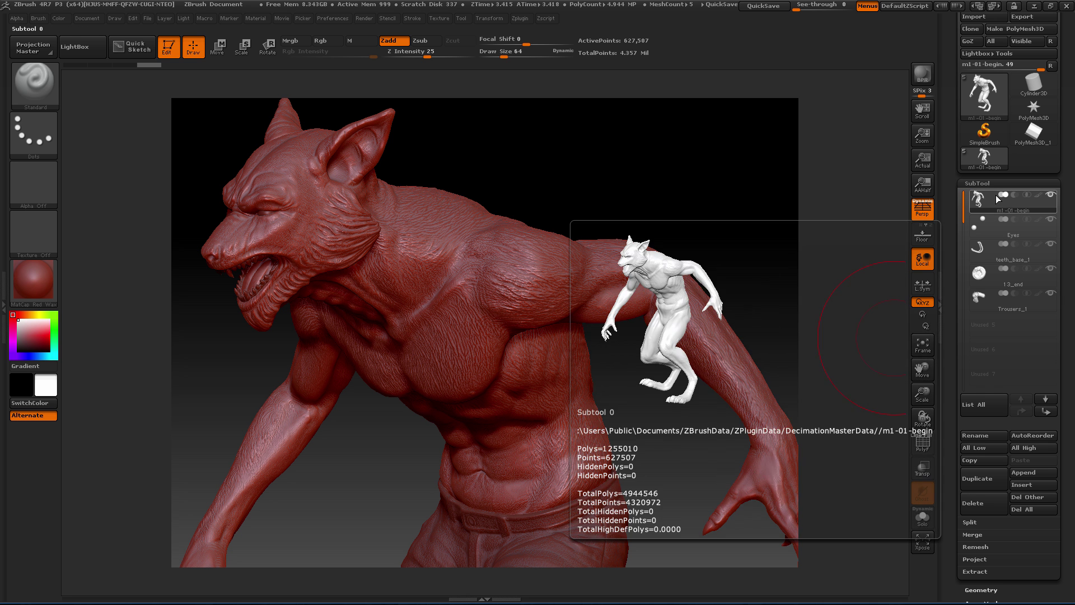
Check the decimated body's polygon count and examine its triangulated wireframe from several angles
mouse_move(983, 203)
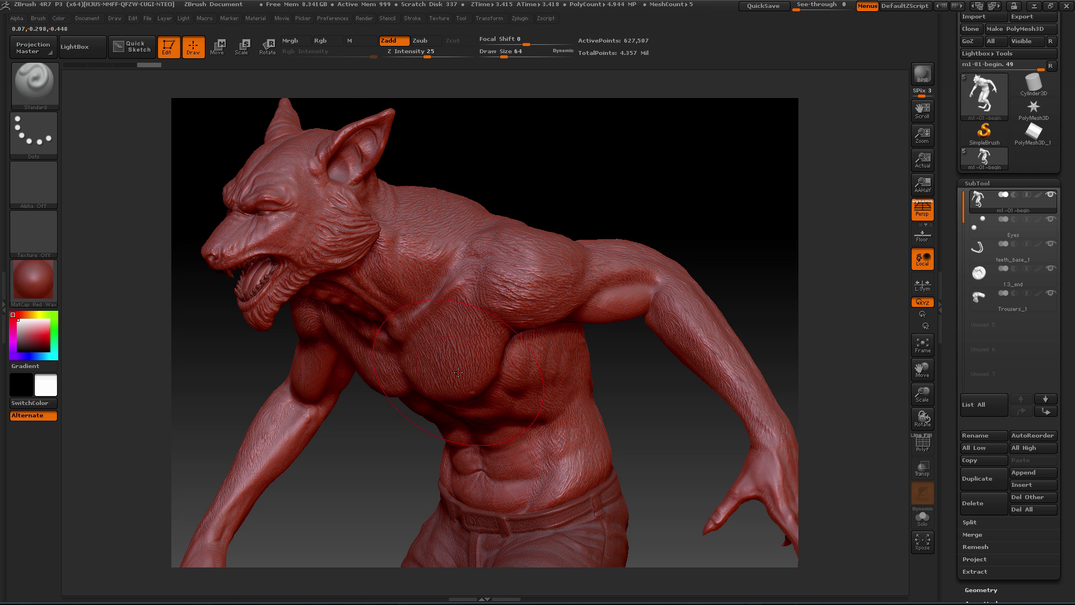
left_click(922, 443)
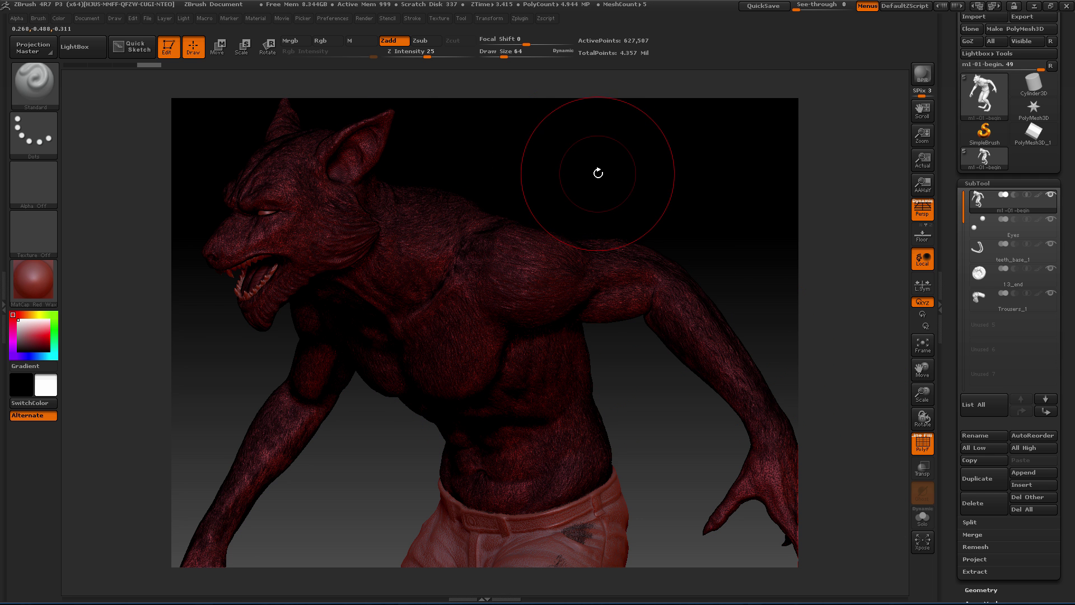
mouse_move(595, 168)
left_mouse_down()
mouse_move(675, 173)
mouse_move(682, 264)
left_mouse_up()
left_click_drag(728, 310, 724, 351)
mouse_move(823, 254)
left_mouse_down()
mouse_move(685, 198)
mouse_move(612, 211)
mouse_move(573, 172)
left_mouse_up()
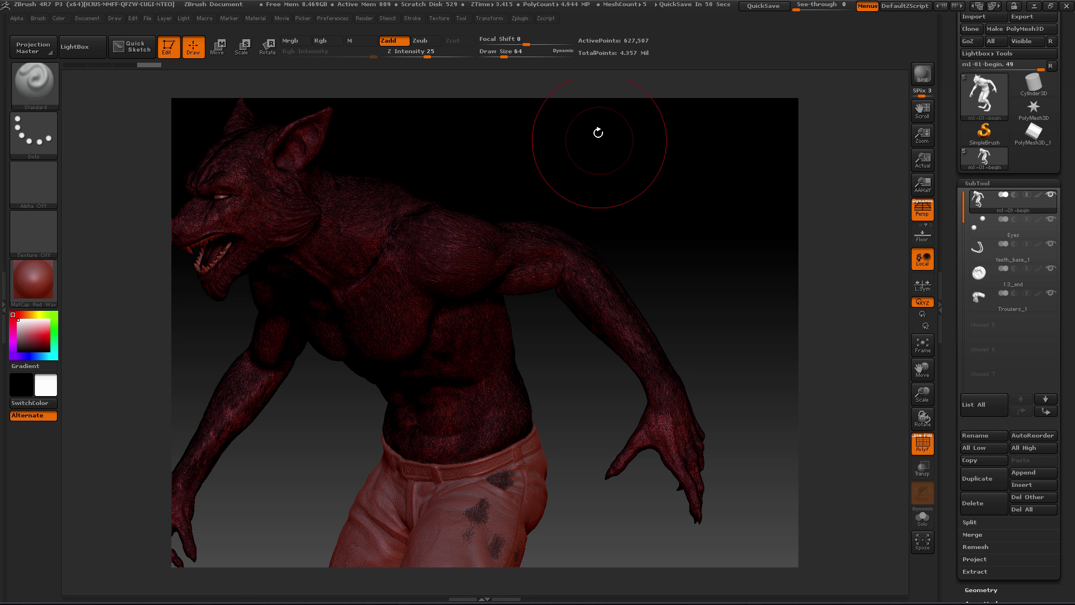
Set the decimation percentage to 10 and decimate the current werewolf body subtool again
left_click(520, 18)
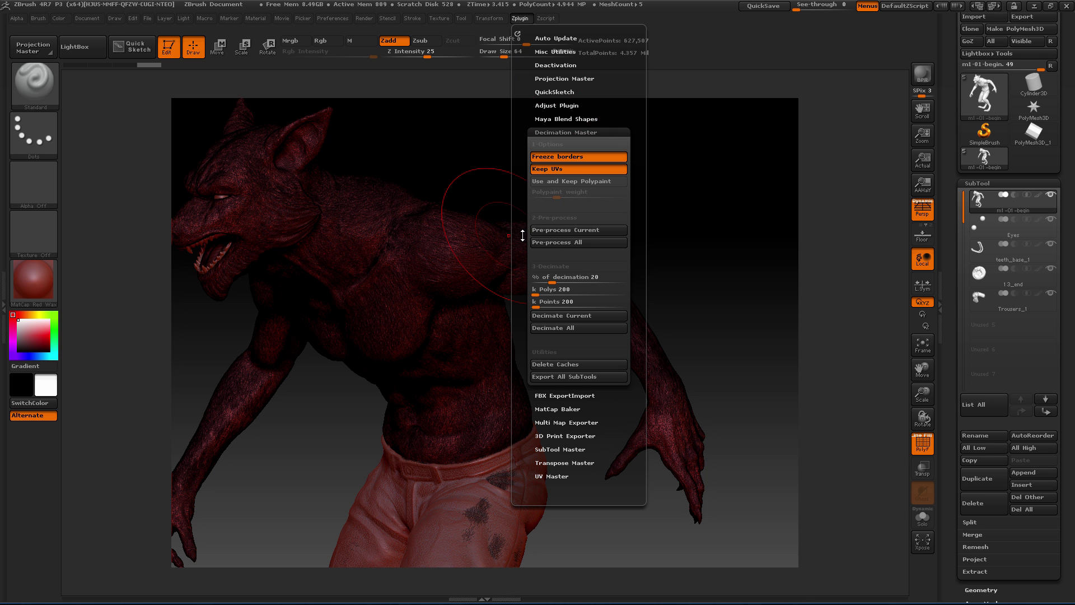
left_click_drag(522, 235, 521, 200)
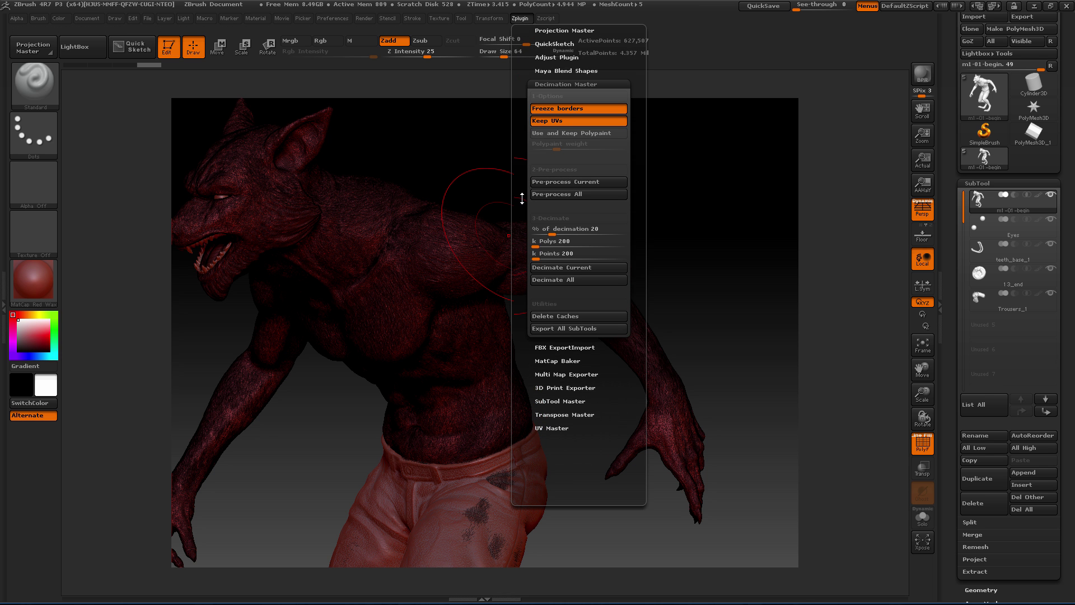
left_click(560, 228)
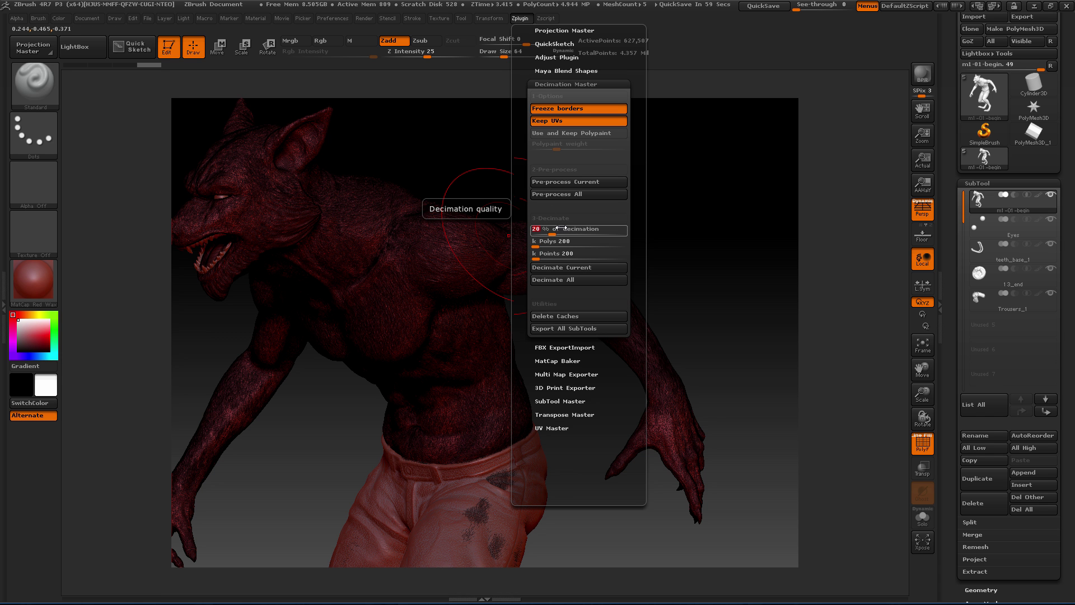
type("10")
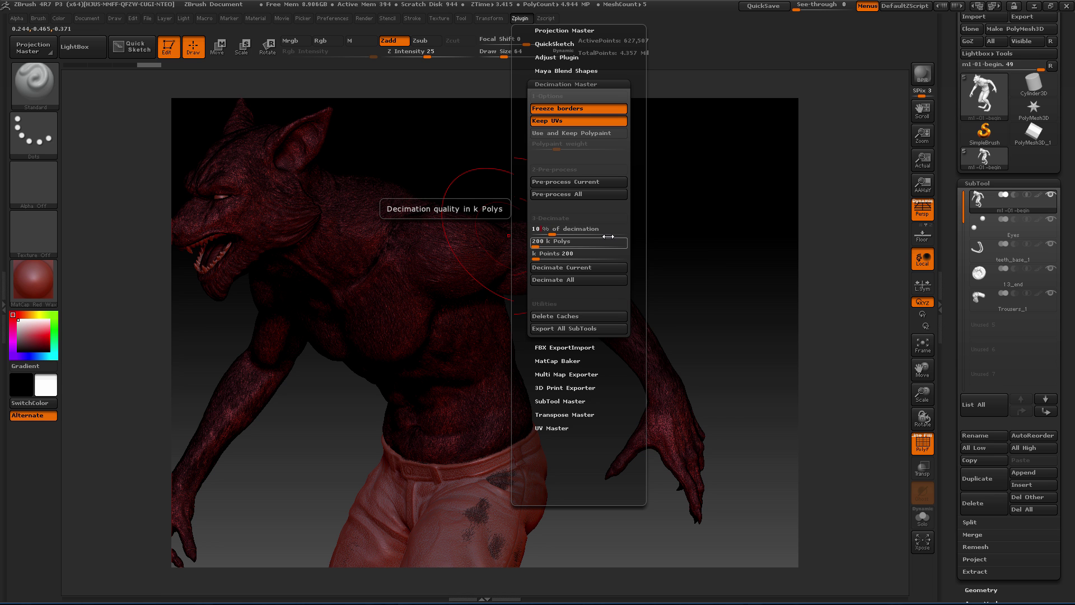
left_click(576, 270)
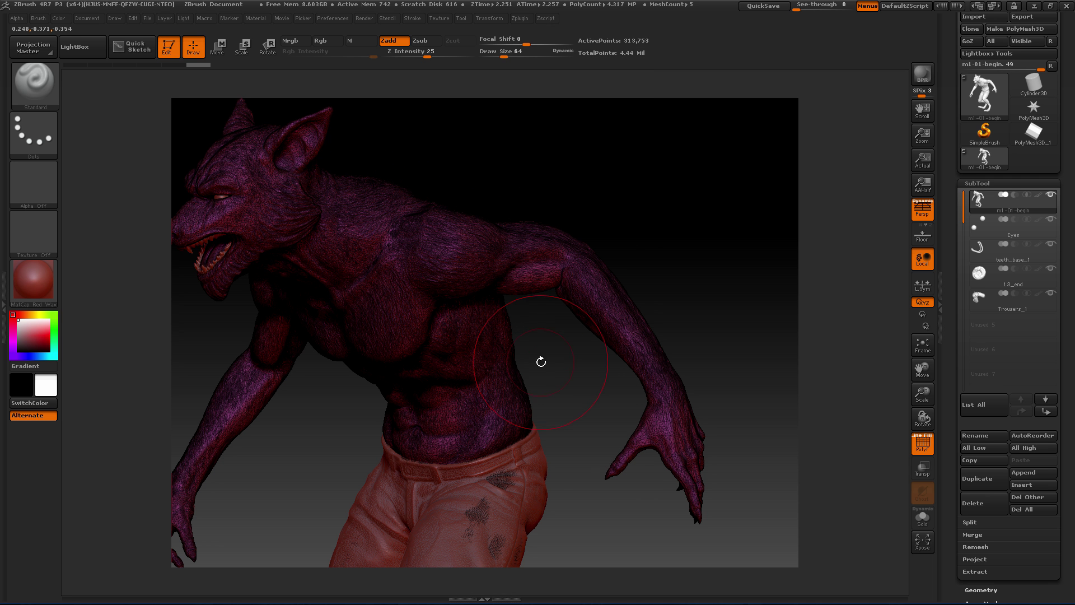
Check the body's polygon count and inspect the surface detail on the head and torso without the wireframe
mouse_move(991, 204)
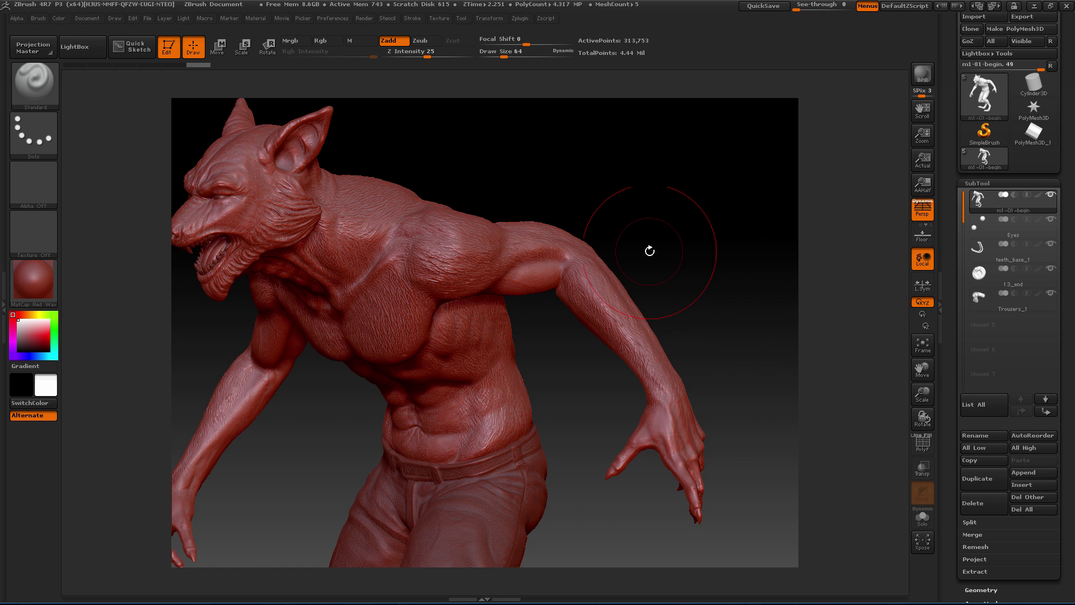
mouse_move(635, 236)
left_mouse_down()
mouse_move(634, 209)
mouse_move(579, 187)
mouse_move(644, 168)
mouse_move(757, 358)
mouse_move(692, 477)
left_mouse_up()
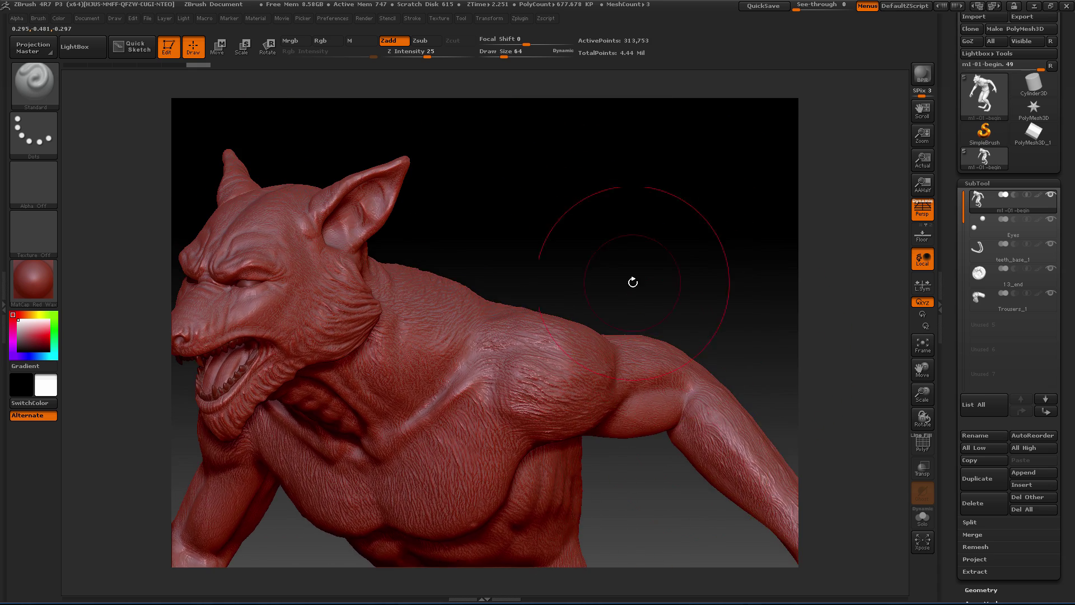
mouse_move(628, 279)
left_mouse_down()
mouse_move(629, 260)
mouse_move(694, 230)
mouse_move(629, 248)
mouse_move(721, 144)
mouse_move(724, 180)
mouse_move(696, 149)
left_mouse_up()
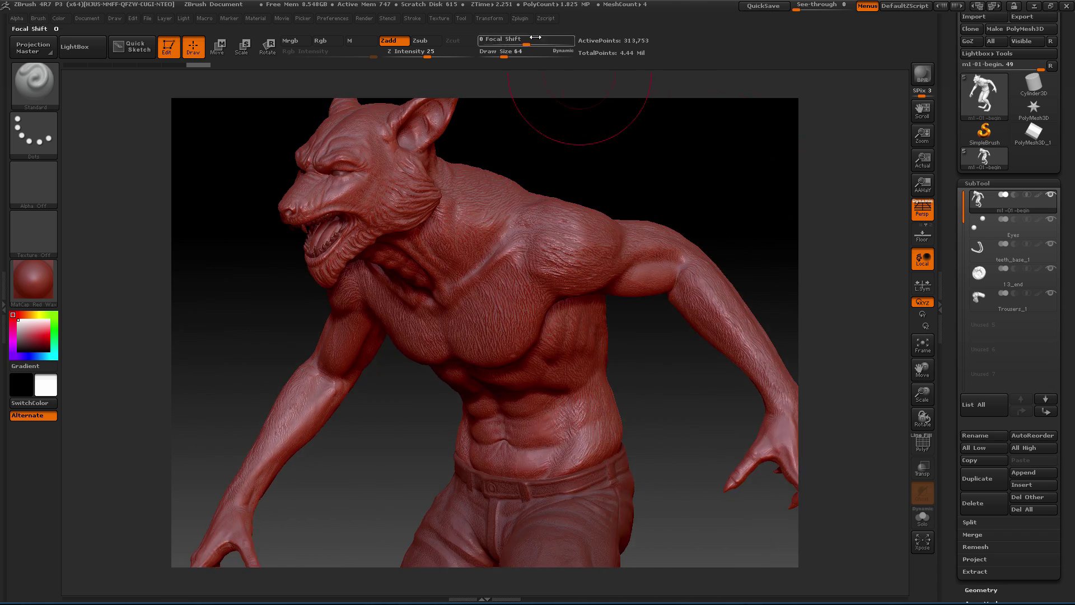
Set the decimation percentage to 5 and decimate the current werewolf body subtool
left_click(520, 18)
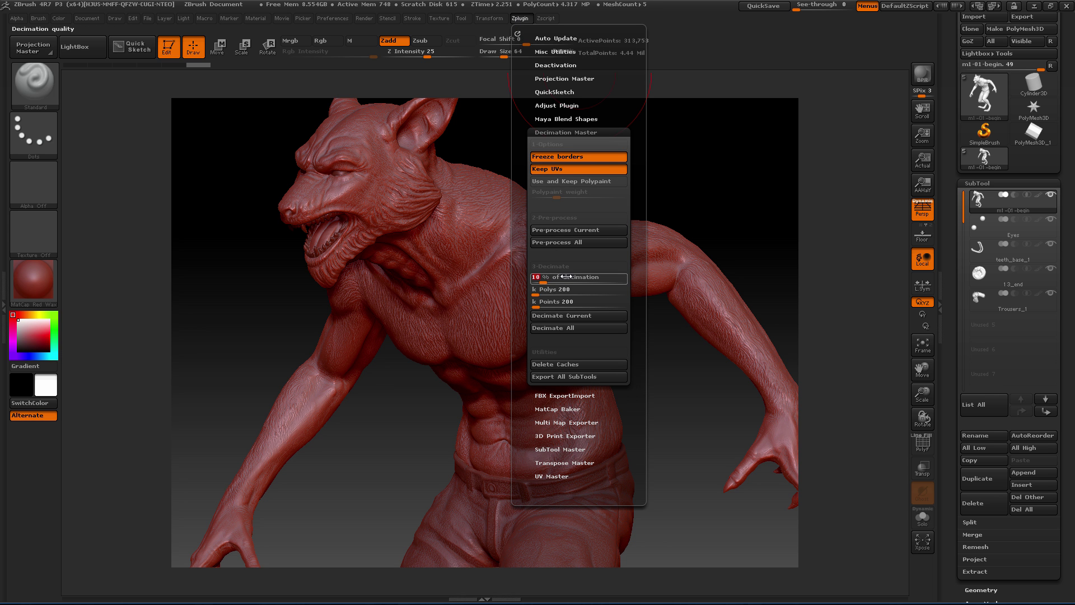
left_click_drag(566, 277, 563, 277)
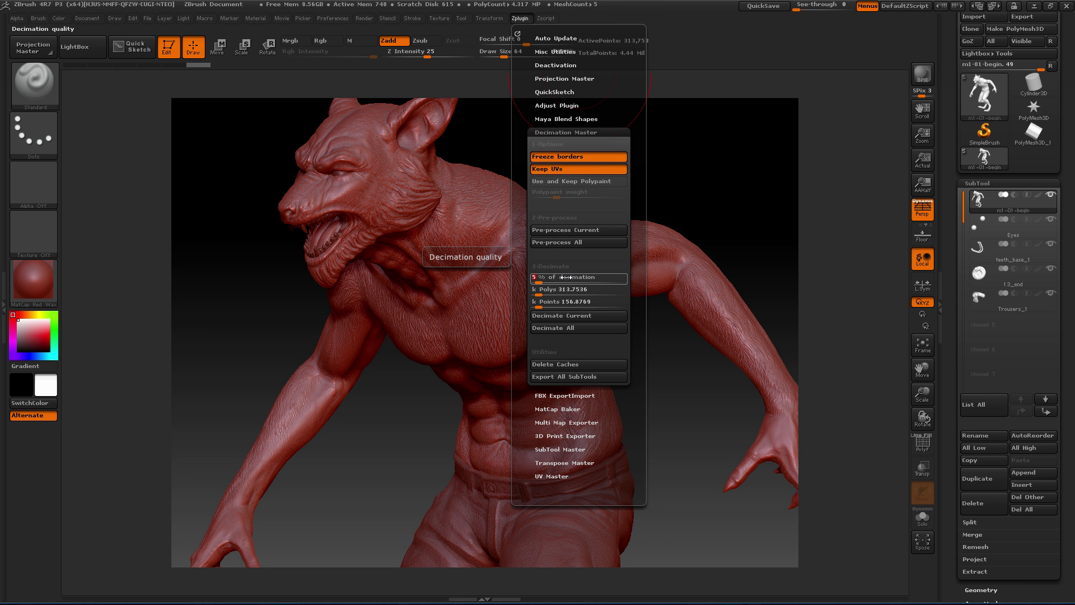
left_click(604, 320)
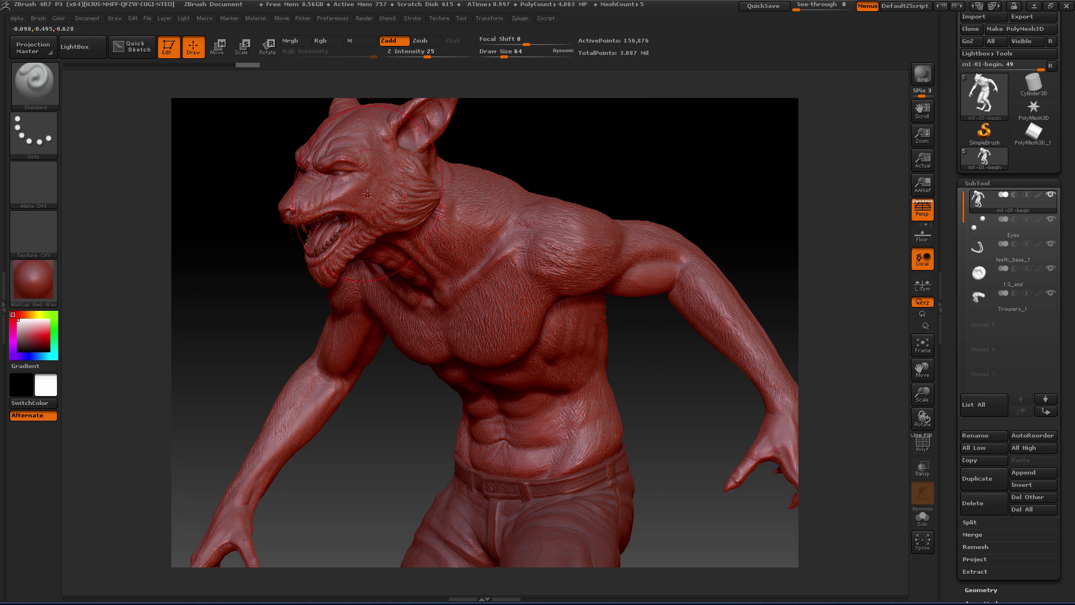
Inspect the head and shoulder detail up close, then show the wireframe to examine the body's triangle density
mouse_move(672, 168)
left_mouse_down()
mouse_move(700, 162)
mouse_move(687, 158)
left_mouse_up()
left_click_drag(698, 325, 672, 468, "alt")
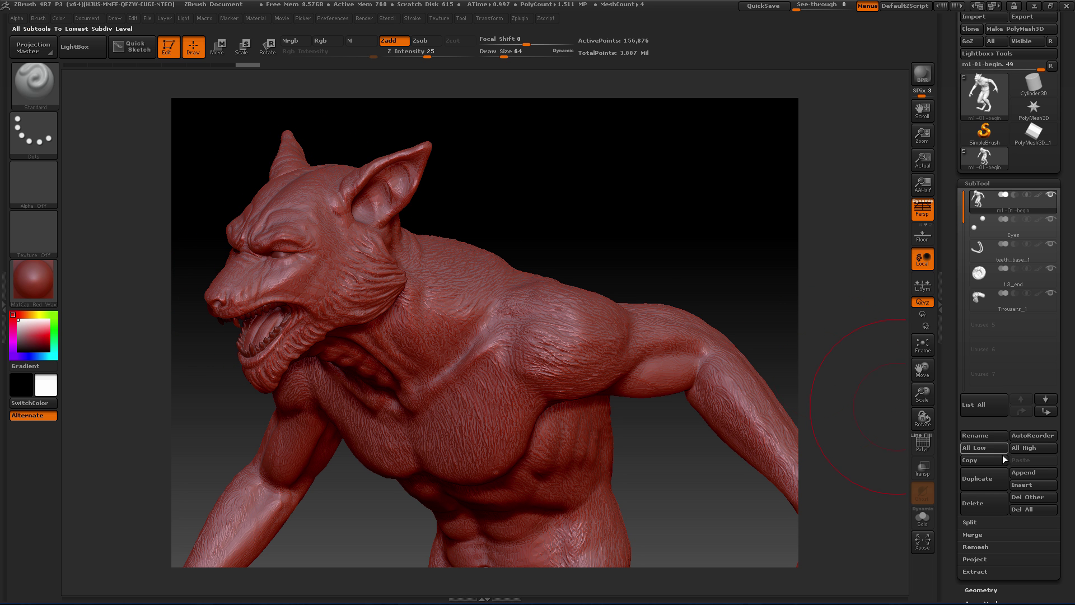
left_click(923, 443)
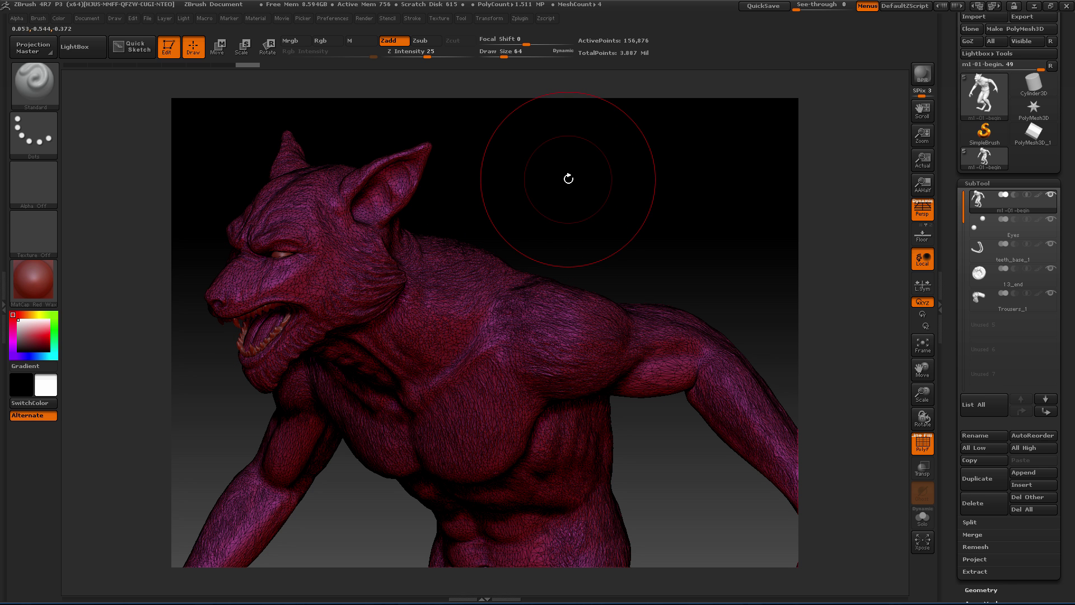
Set the decimation percentage to 15 and decimate the current werewolf body subtool again
left_click(519, 20)
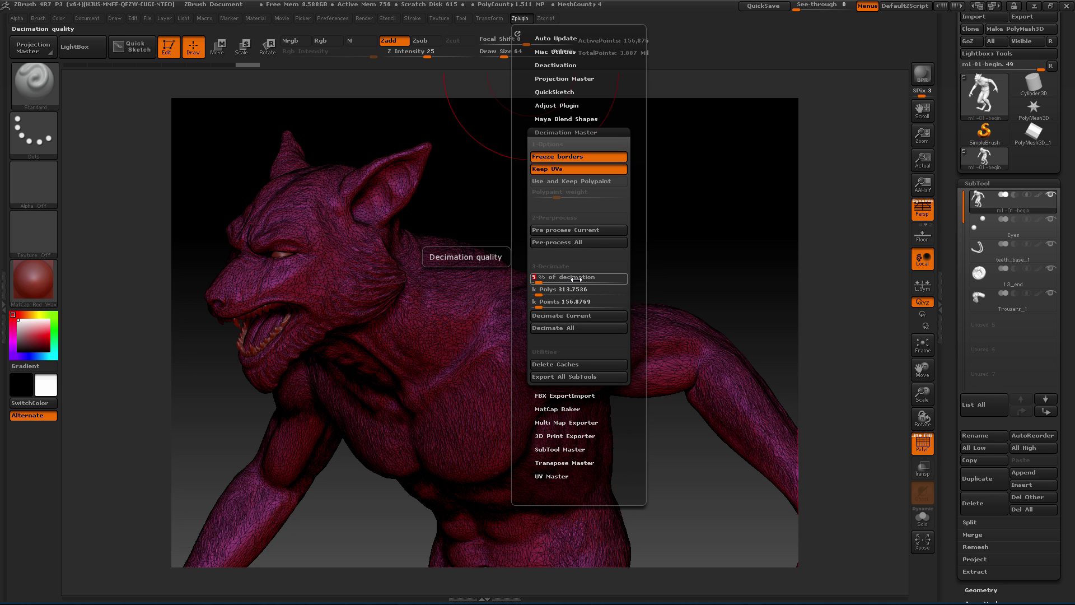
type("15")
key("Return")
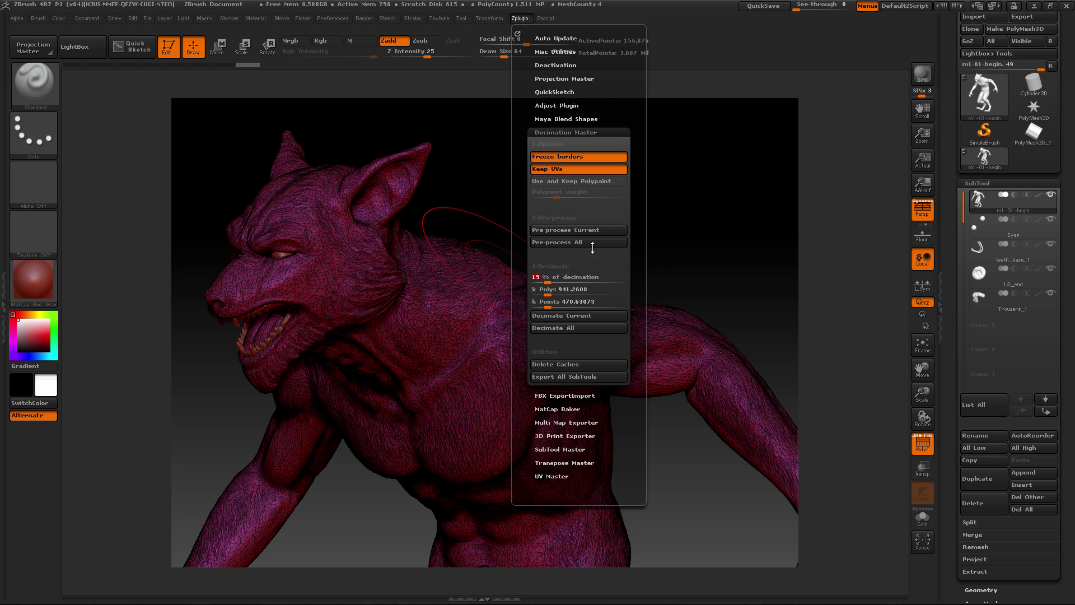
left_click(577, 316)
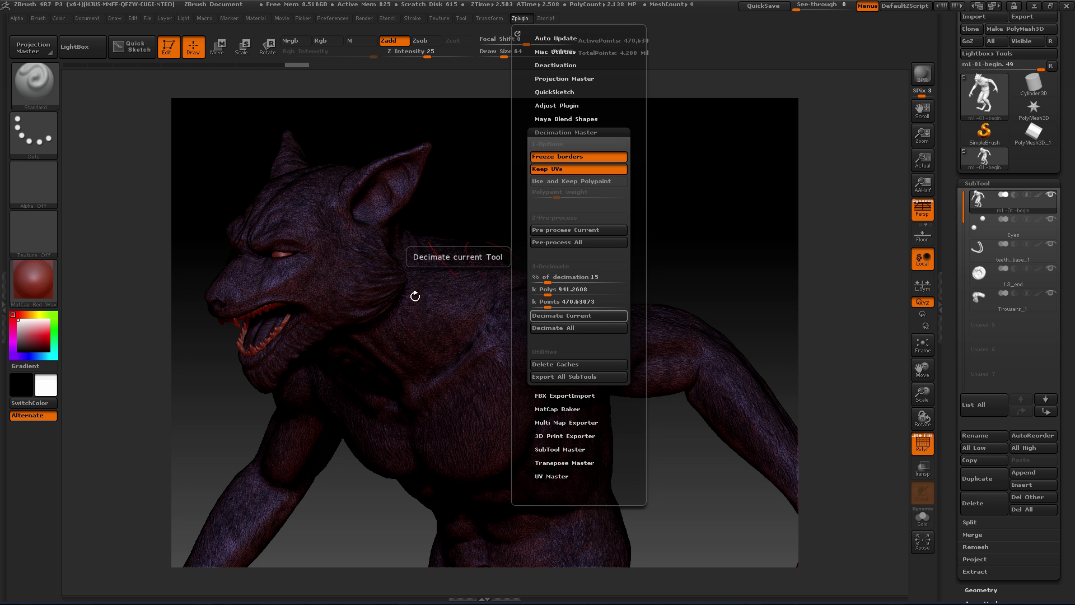
Hide the wireframe and review the sculpted detail across the werewolf's head, torso and arms
left_click(925, 445)
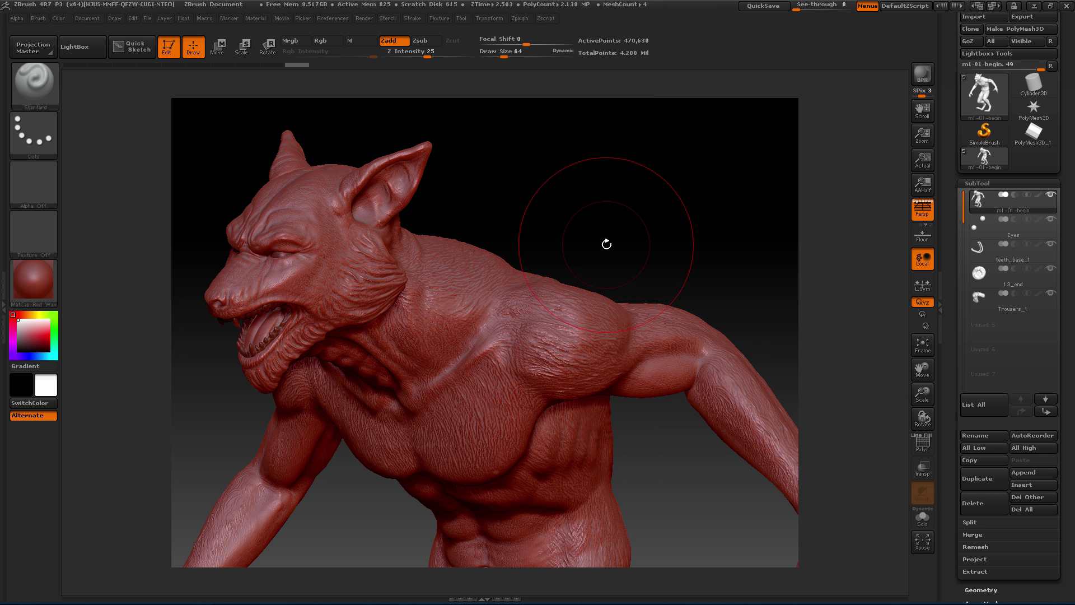
mouse_move(607, 241)
left_mouse_down()
mouse_move(711, 221)
mouse_move(689, 324)
mouse_move(617, 168)
left_mouse_up()
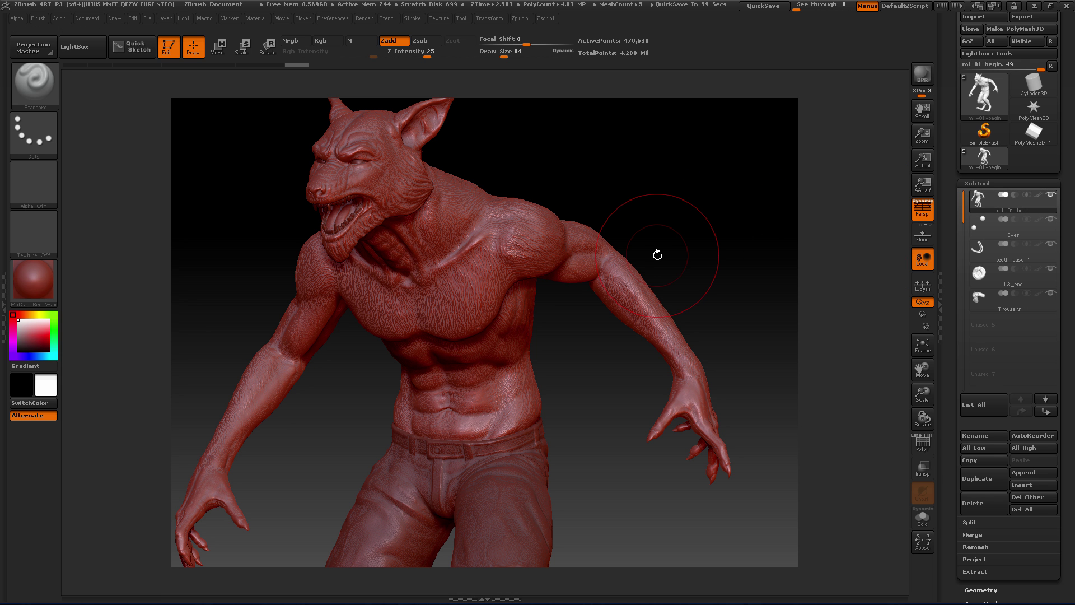
Bring up the Decimation Master options for the werewolf body
left_click(518, 19)
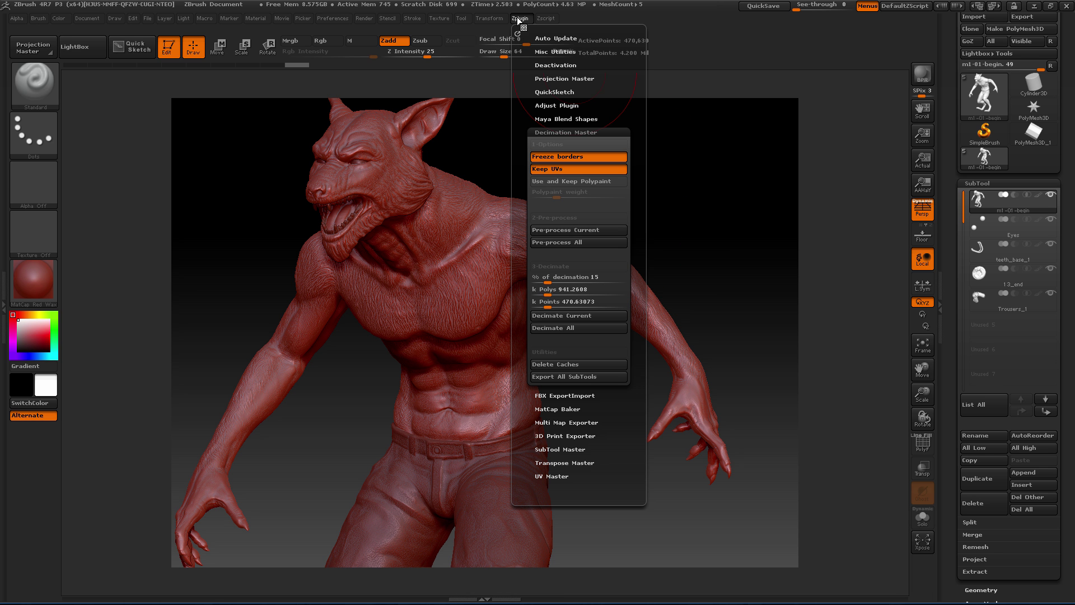